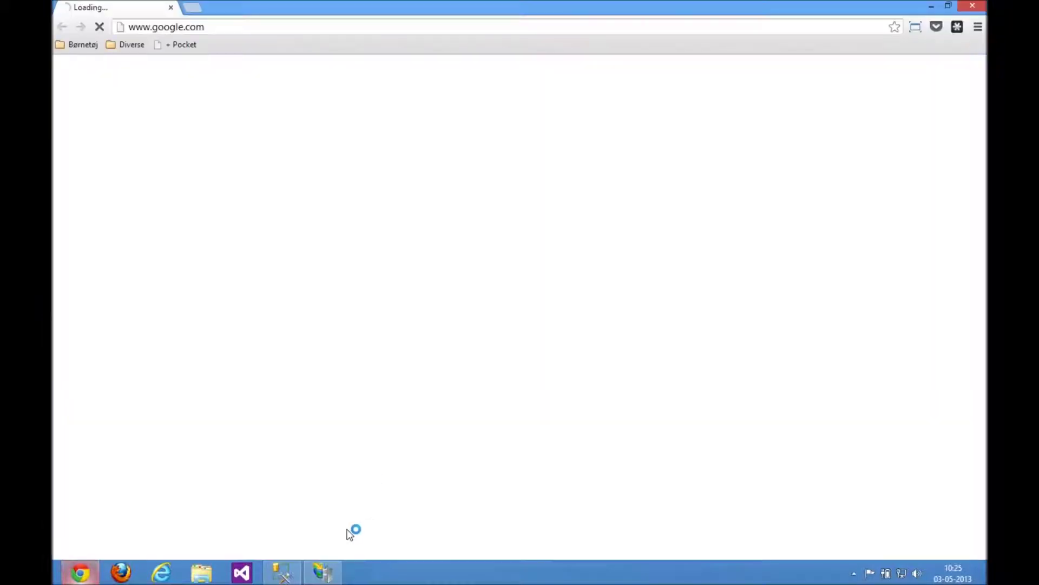
# Load umbraco.codeplex.com and open its Downloads page showing the Umbraco 6.0.5 release.
pyautogui.write('umbraco')
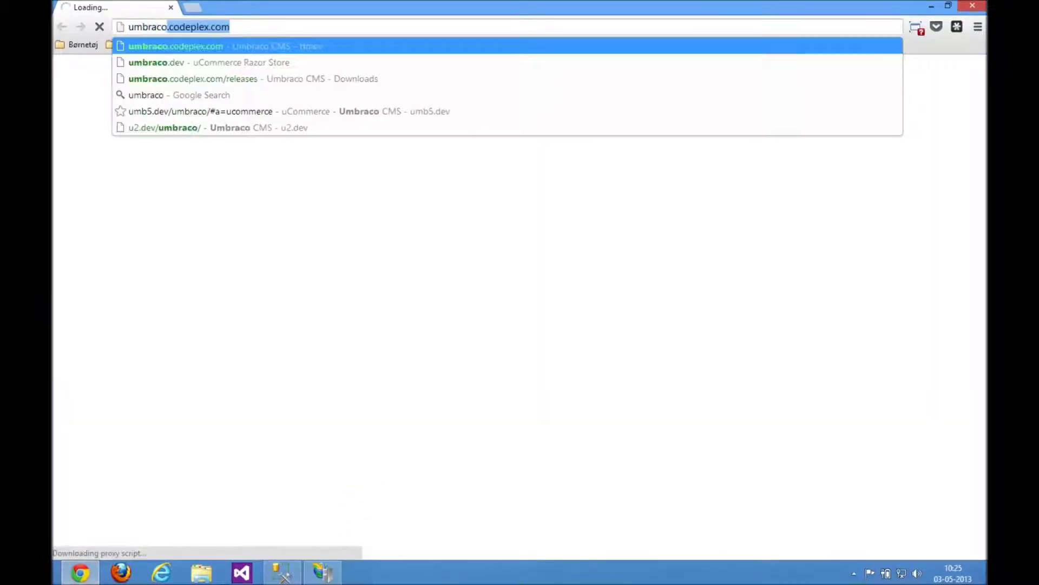
pyautogui.press('Return')
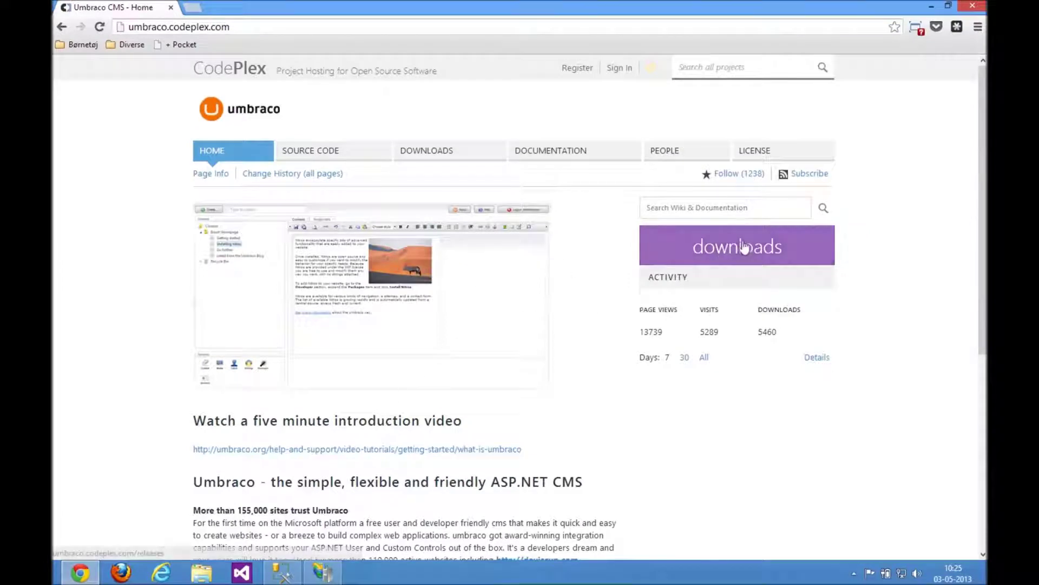
pyautogui.click(750, 248)
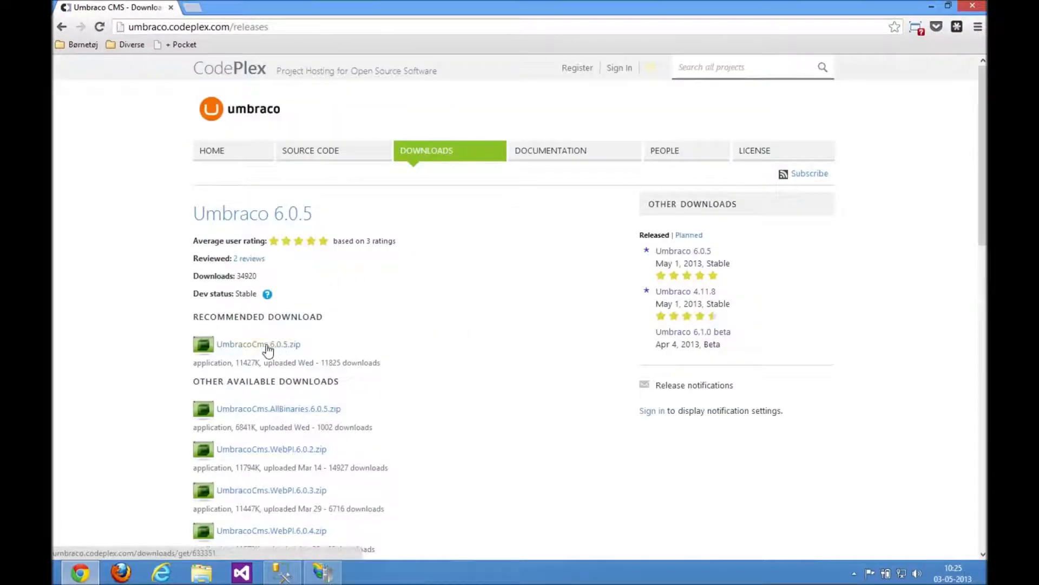
# Save UmbracoCms.6.0.5.zip into Desktop\Umbraco Install, removing the ' (1)' suffix from the name.
pyautogui.click(268, 347)
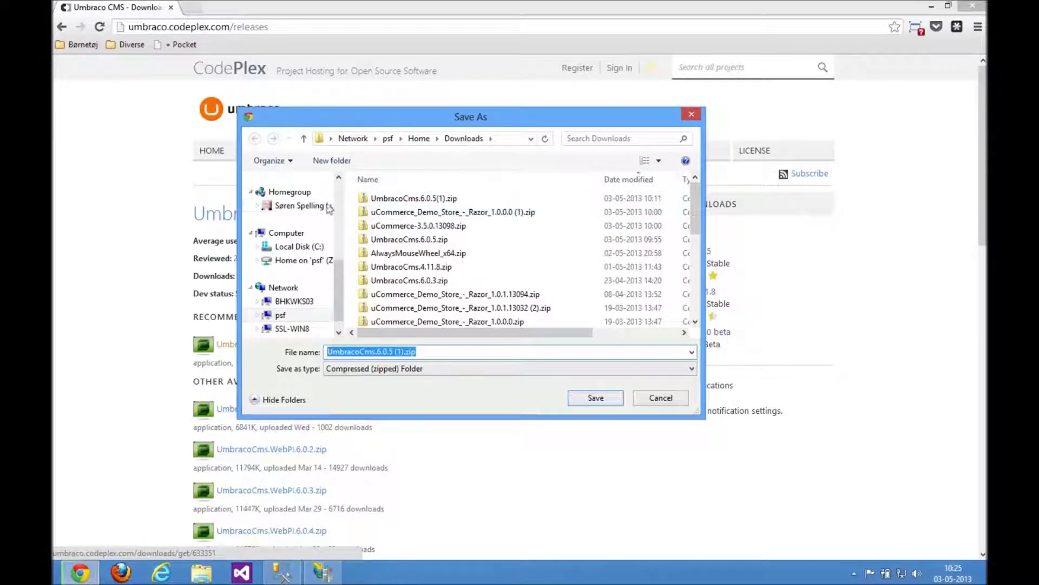
pyautogui.scroll(4, 298, 238)
pyautogui.scroll(2, 299, 238)
pyautogui.click(292, 198)
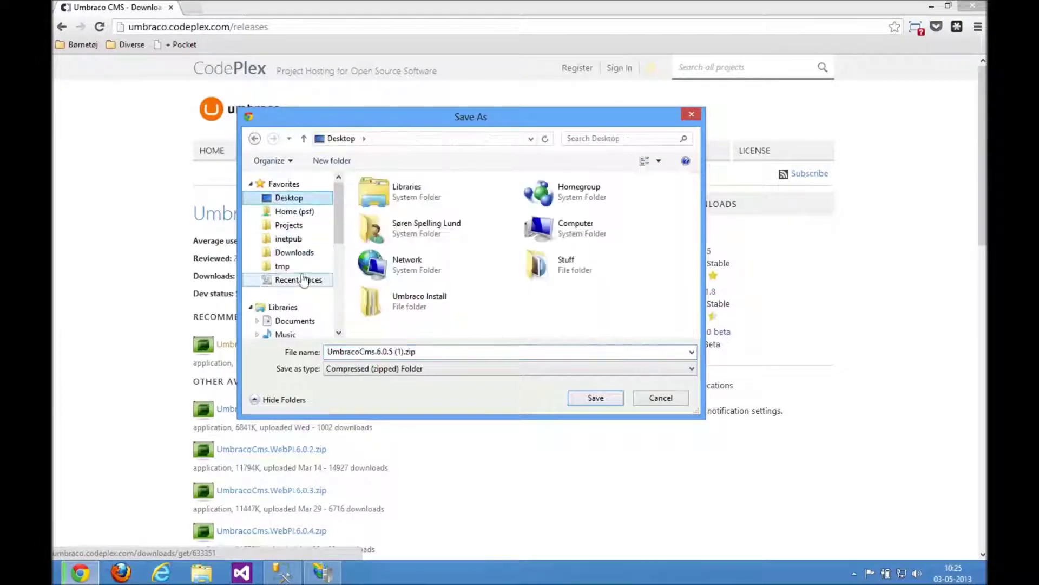
pyautogui.doubleClick(408, 301)
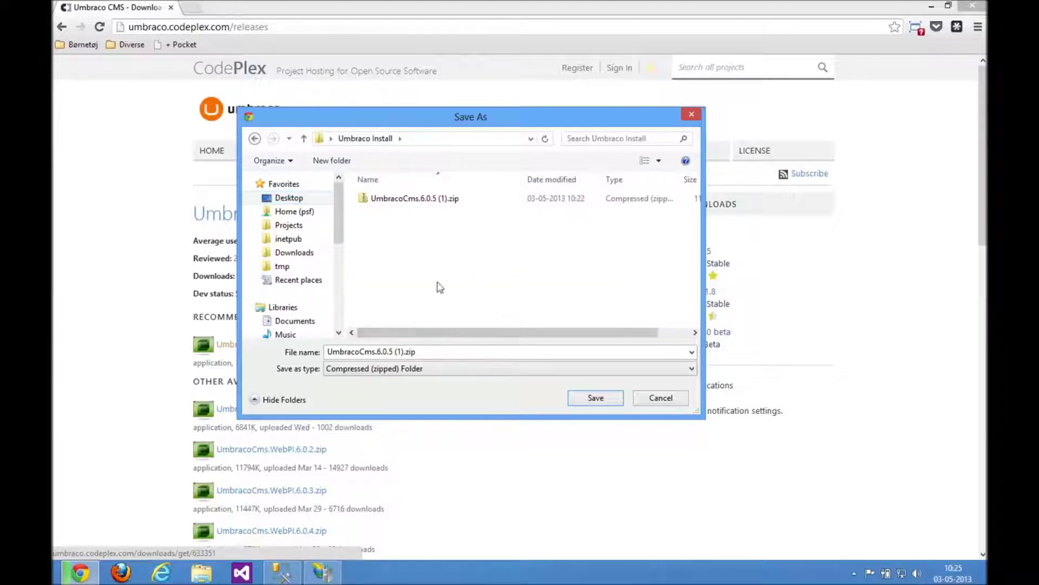
pyautogui.click(413, 351)
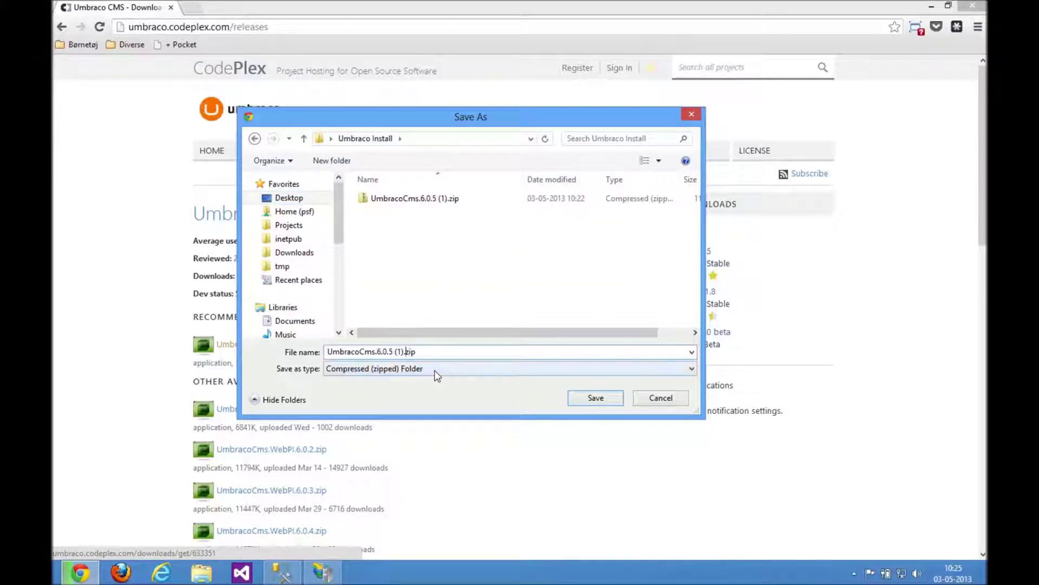
pyautogui.press('BackSpace')
pyautogui.press('BackSpace')
pyautogui.press('BackSpace')
pyautogui.click(595, 397)
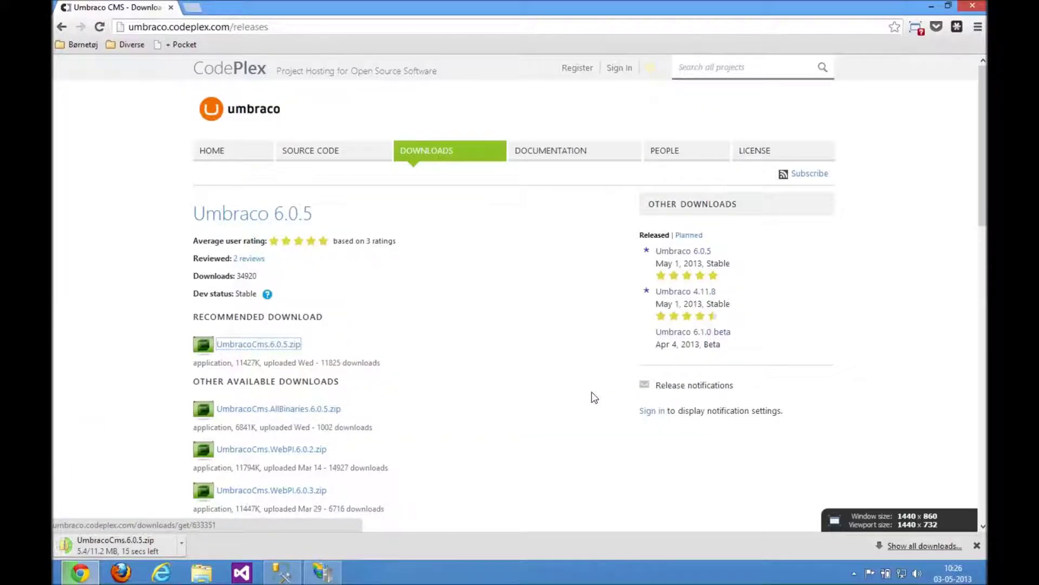
# Open the Umbraco Install folder on the Desktop in File Explorer.
pyautogui.click(203, 572)
pyautogui.click(309, 229)
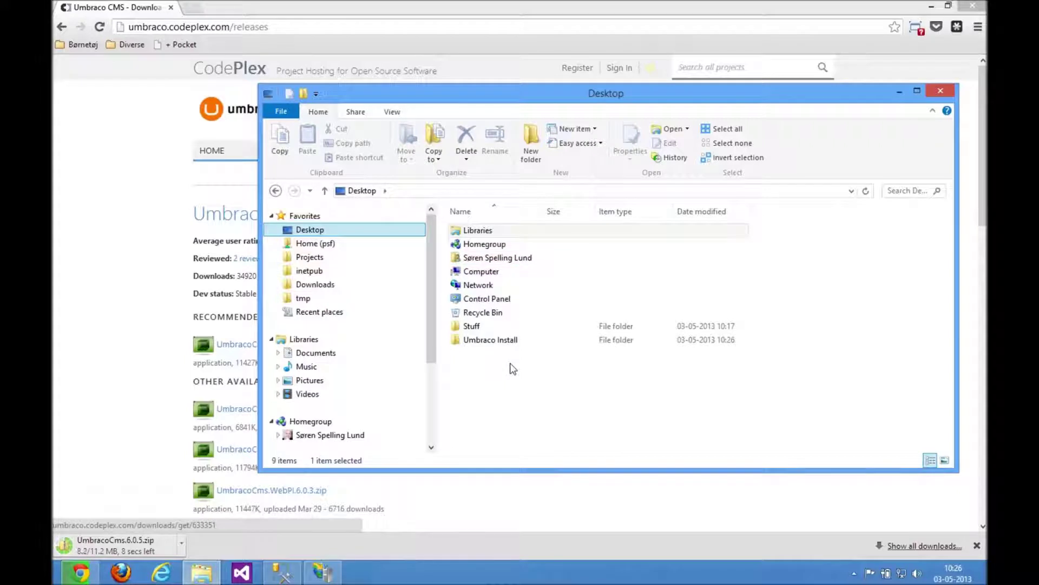
pyautogui.doubleClick(487, 339)
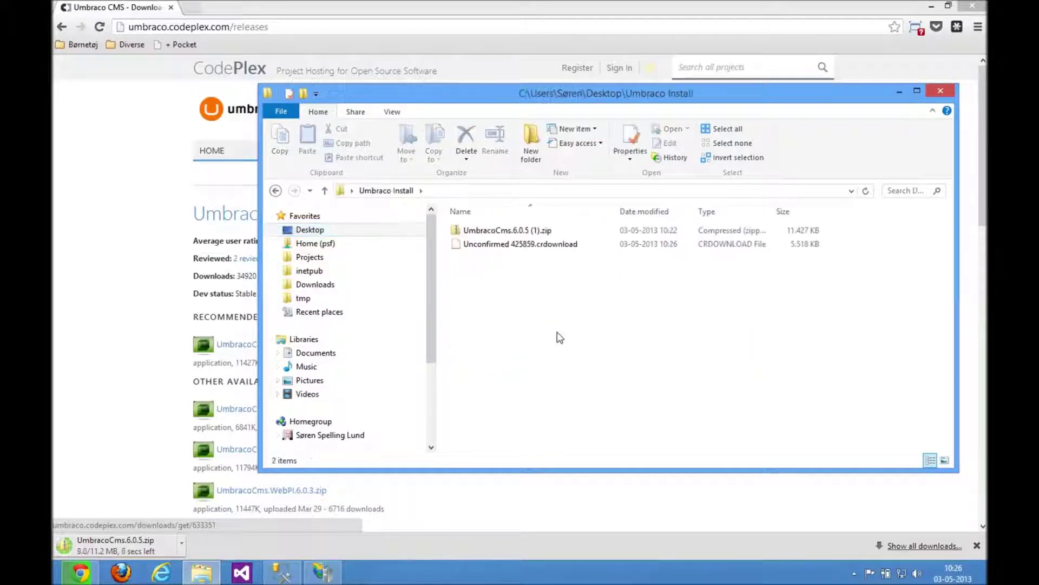
# Delete the older UmbracoCms.6.0.5 (1).zip and open the new UmbracoCms.6.0.5.zip.
pyautogui.click(512, 230)
pyautogui.press('Delete')
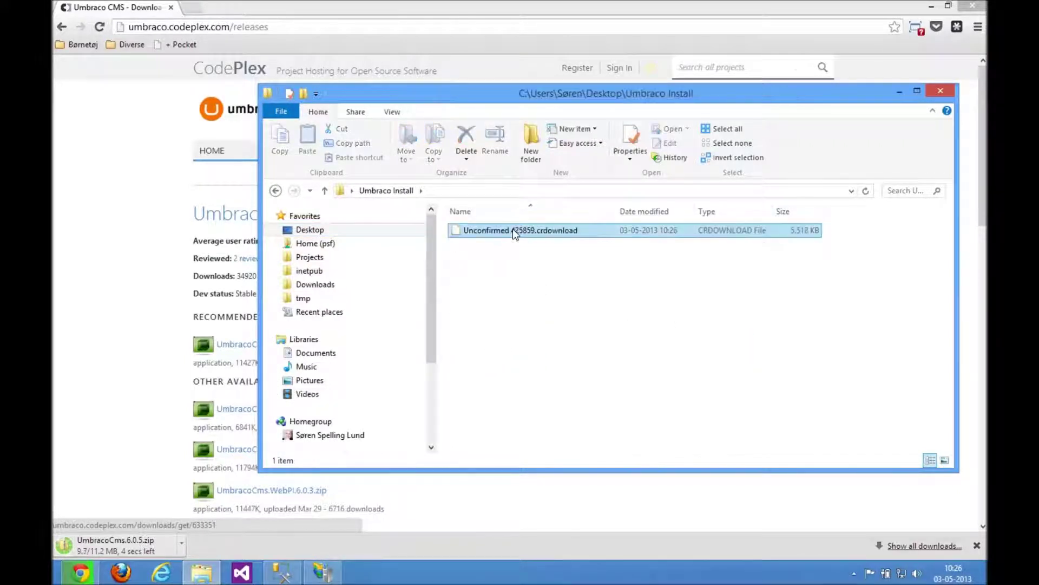
pyautogui.click(573, 324)
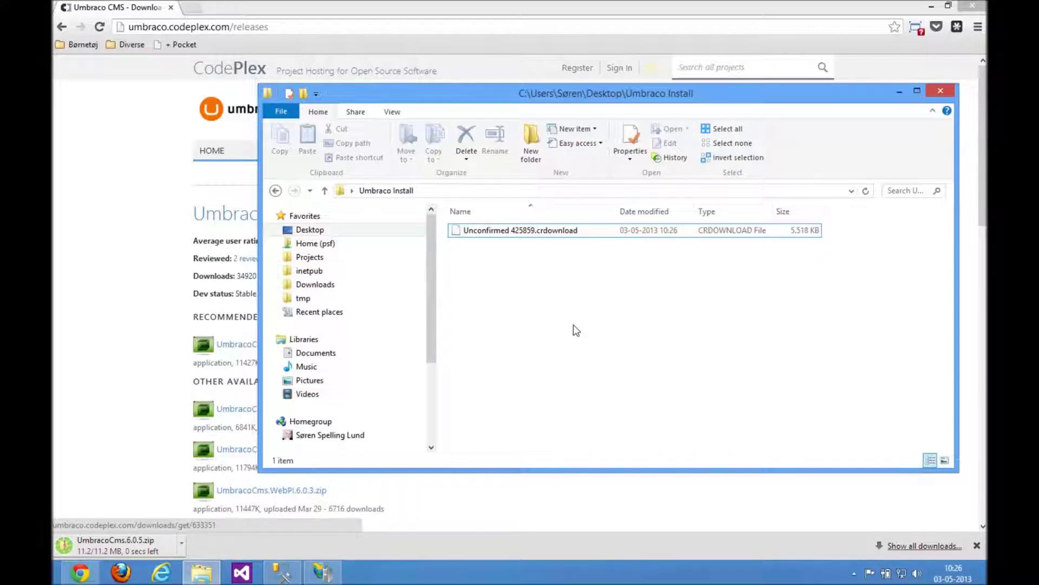
pyautogui.click(520, 232)
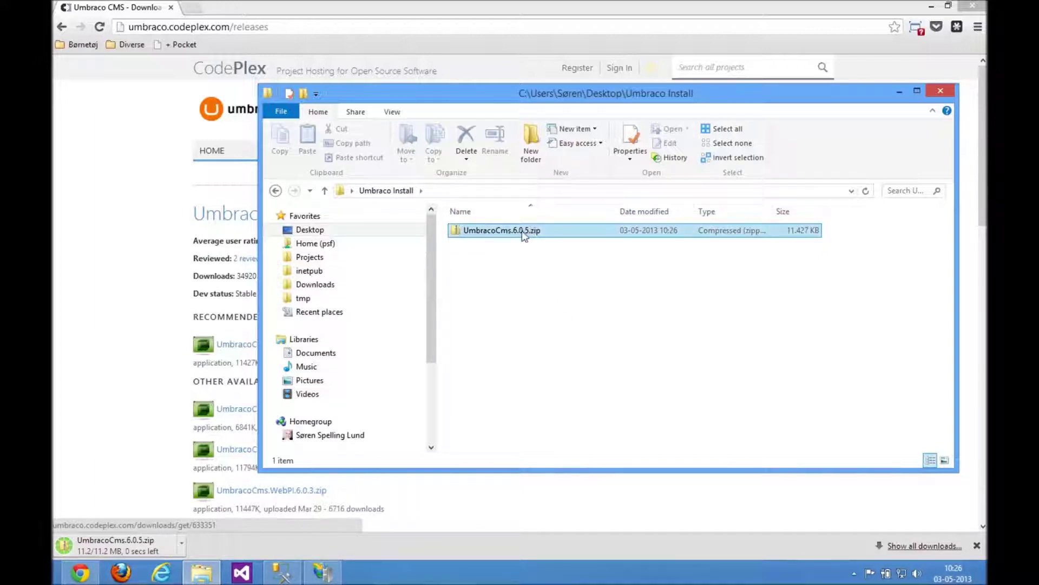
# Copy all 20 folders from the Umbraco zip, accepting the security warning.
pyautogui.click(503, 271)
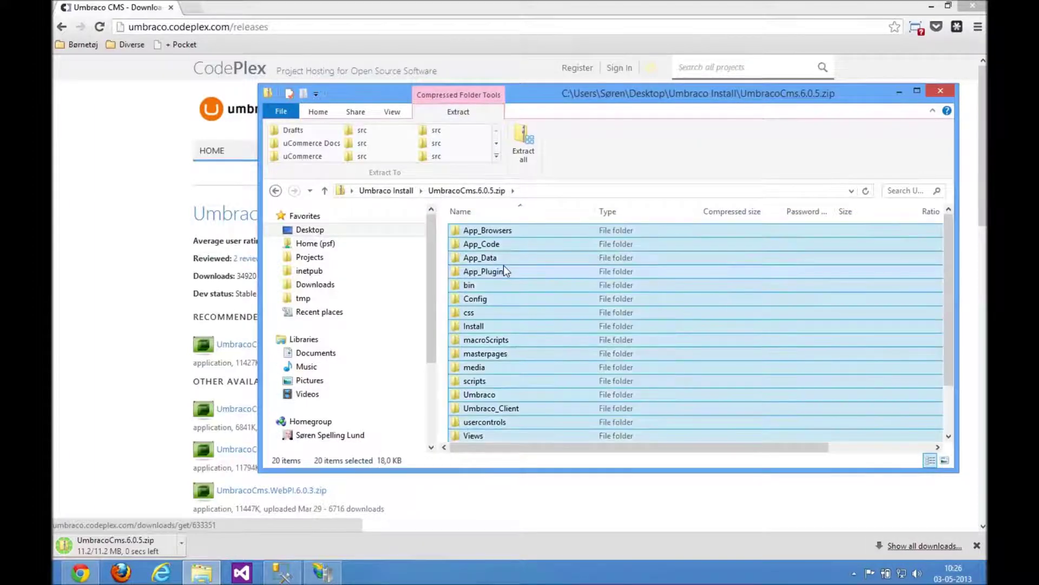
pyautogui.hotkey('ctrl', 'c')
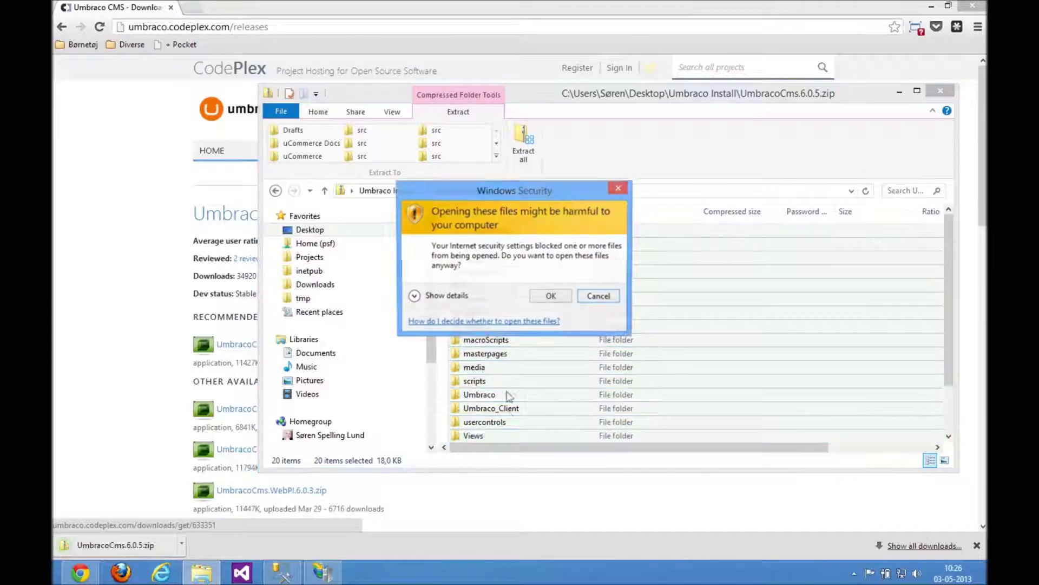
pyautogui.click(555, 297)
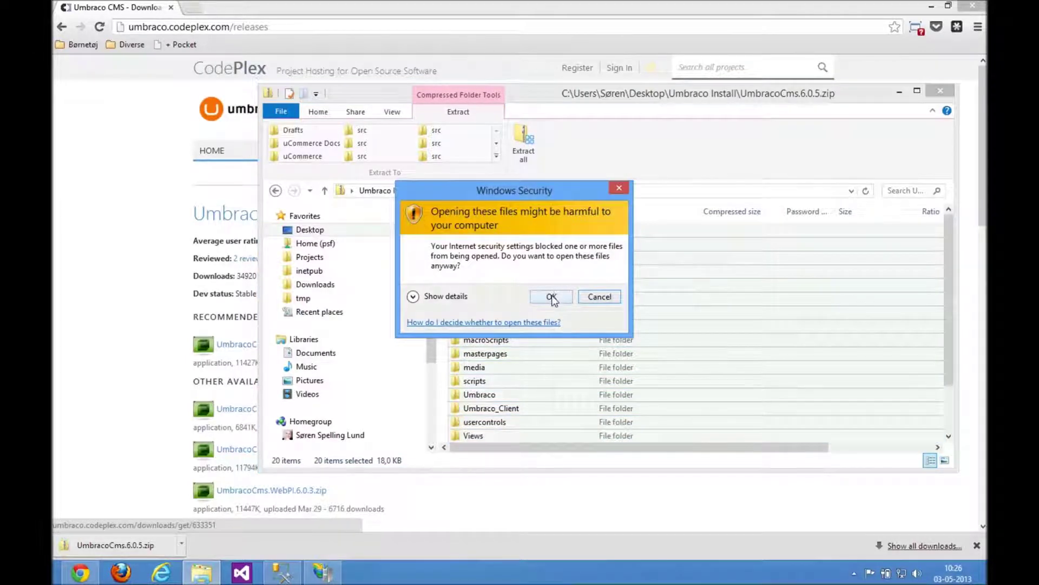
pyautogui.rightClick(485, 270)
pyautogui.click(519, 326)
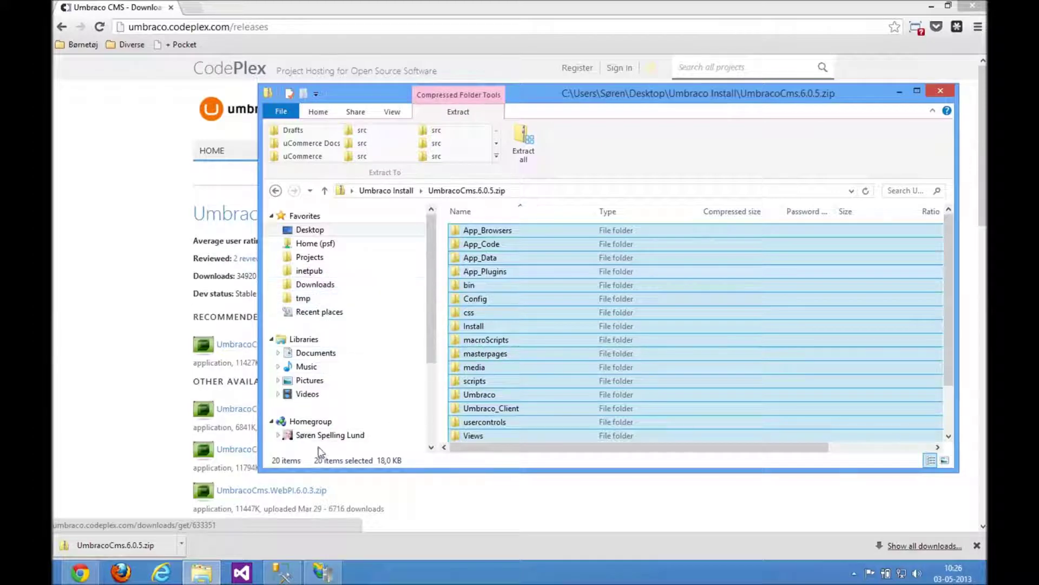
# Go to the empty C:\wwwroot\Umbraco folder on Local Disk (C:).
pyautogui.scroll(-3, 363, 377)
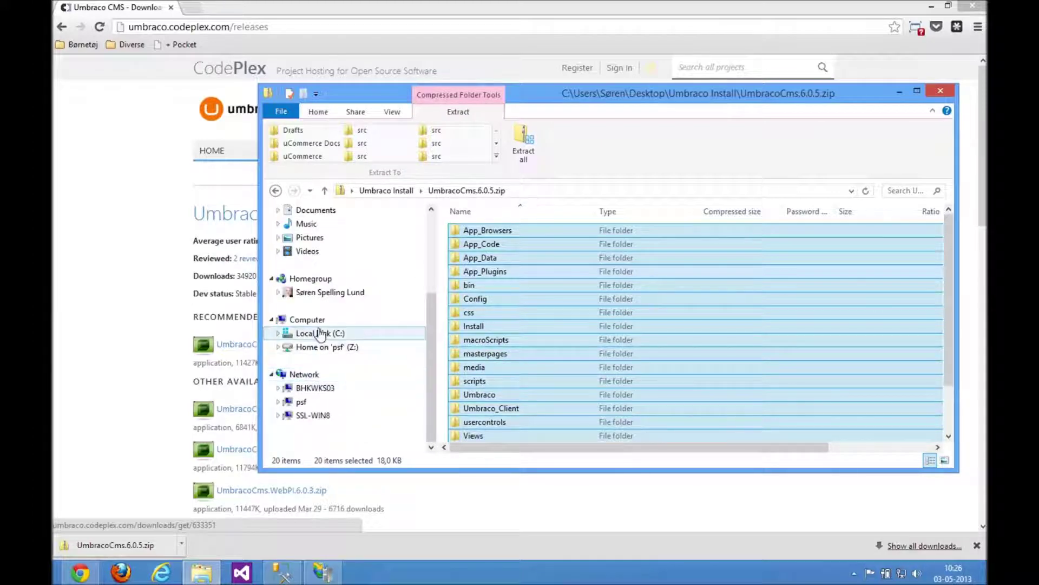
pyautogui.click(319, 333)
pyautogui.doubleClick(480, 381)
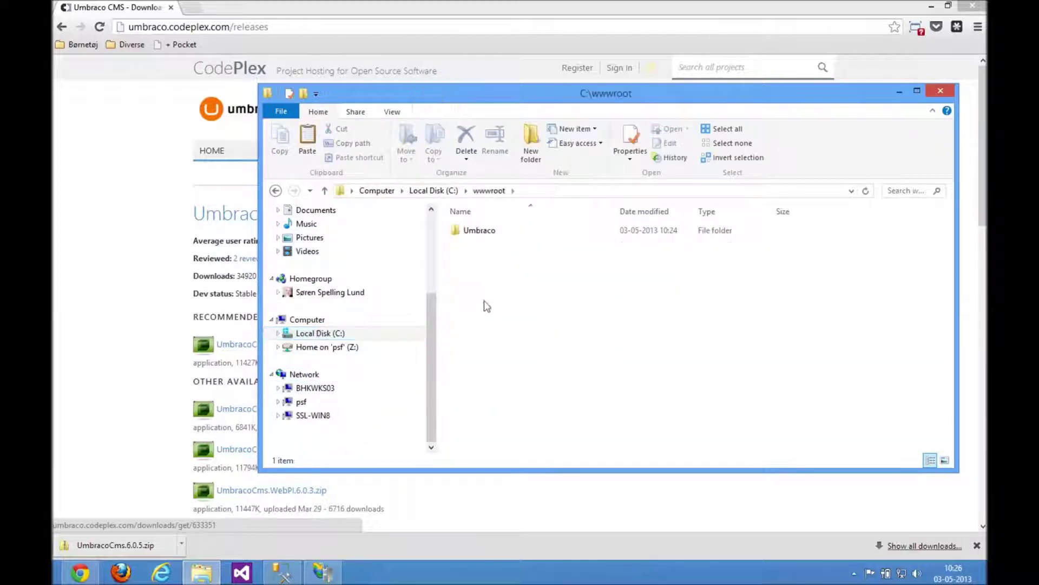
pyautogui.doubleClick(481, 234)
pyautogui.rightClick(500, 288)
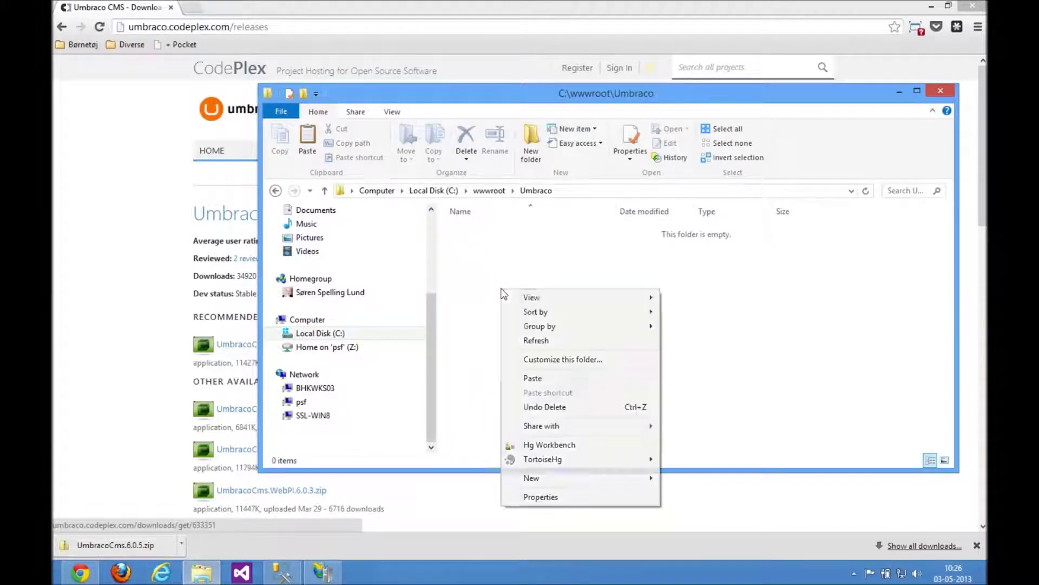
# Paste the 2,262 copied items into C:\wwwroot\Umbraco, then return to the CodePlex page.
pyautogui.click(536, 378)
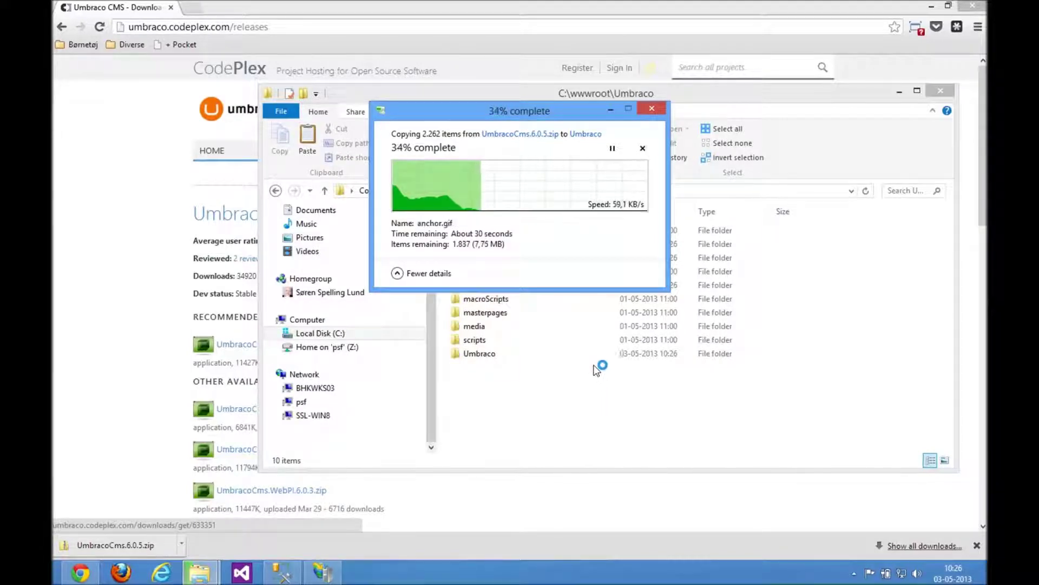
pyautogui.moveTo(497, 111); pyautogui.dragTo(511, 181)
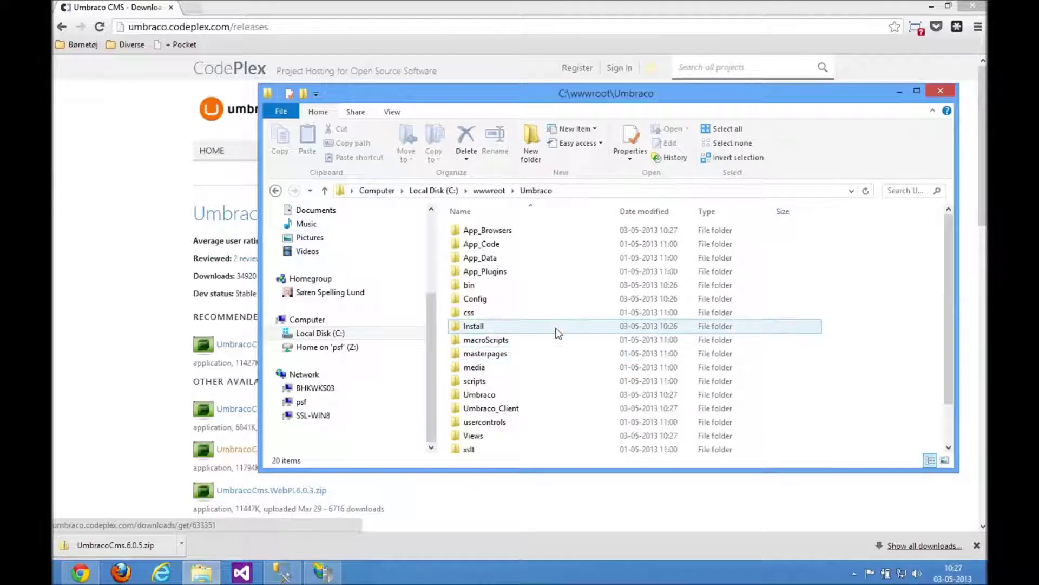
pyautogui.click(185, 225)
pyautogui.click(323, 27)
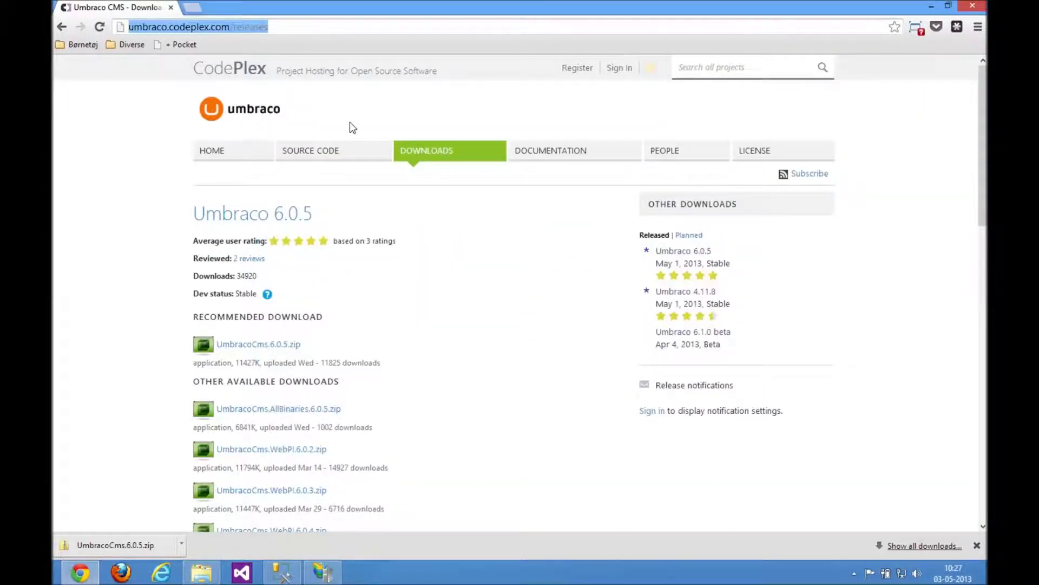
pyautogui.write('umbraco.dev')
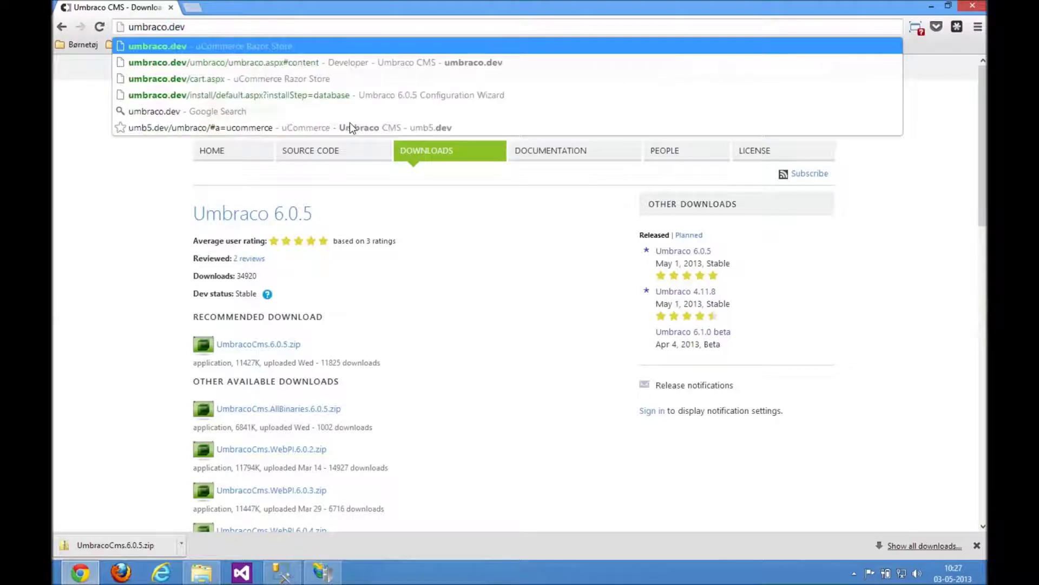
pyautogui.press('Home')
pyautogui.write('http://')
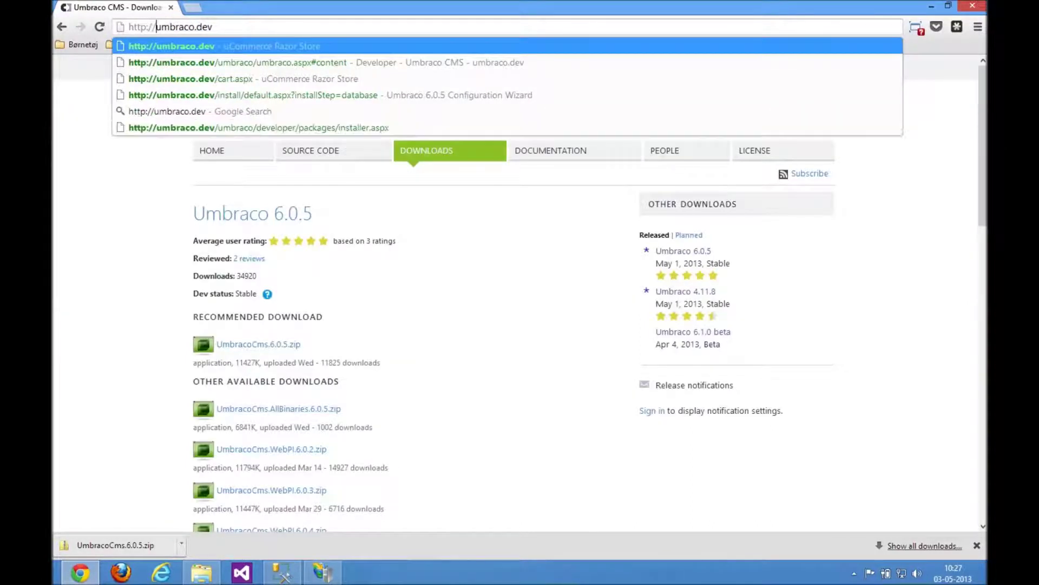
pyautogui.press('Return')
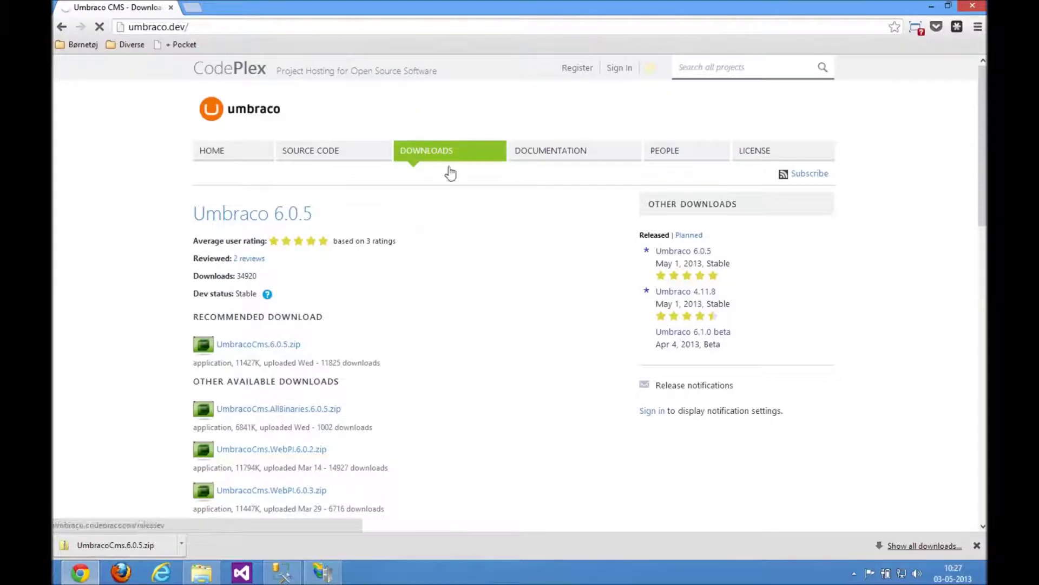
# Start the installer with 'Lets get started!' and accept the licence.
pyautogui.click(976, 546)
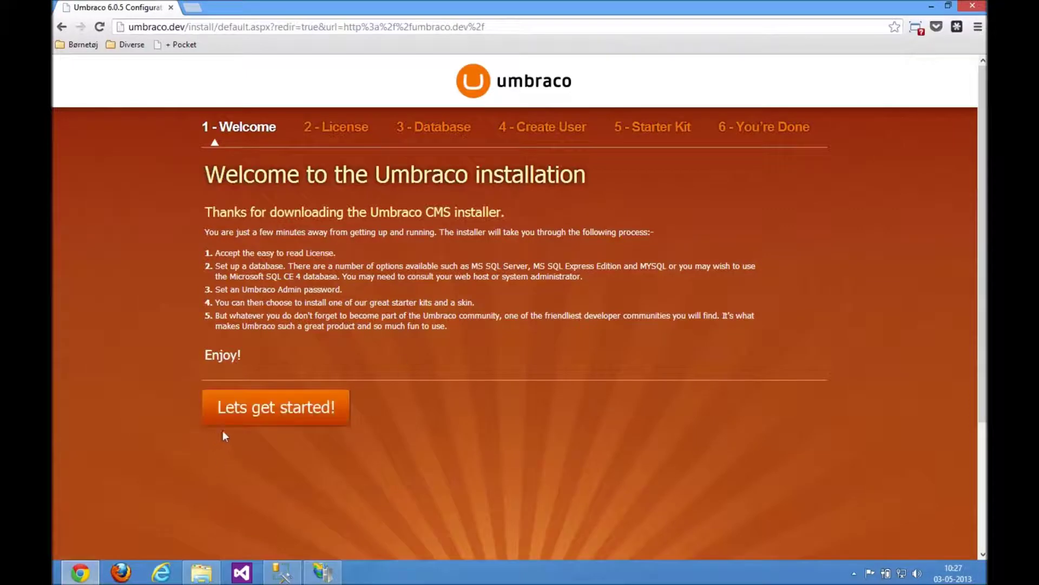
pyautogui.click(252, 407)
pyautogui.click(285, 473)
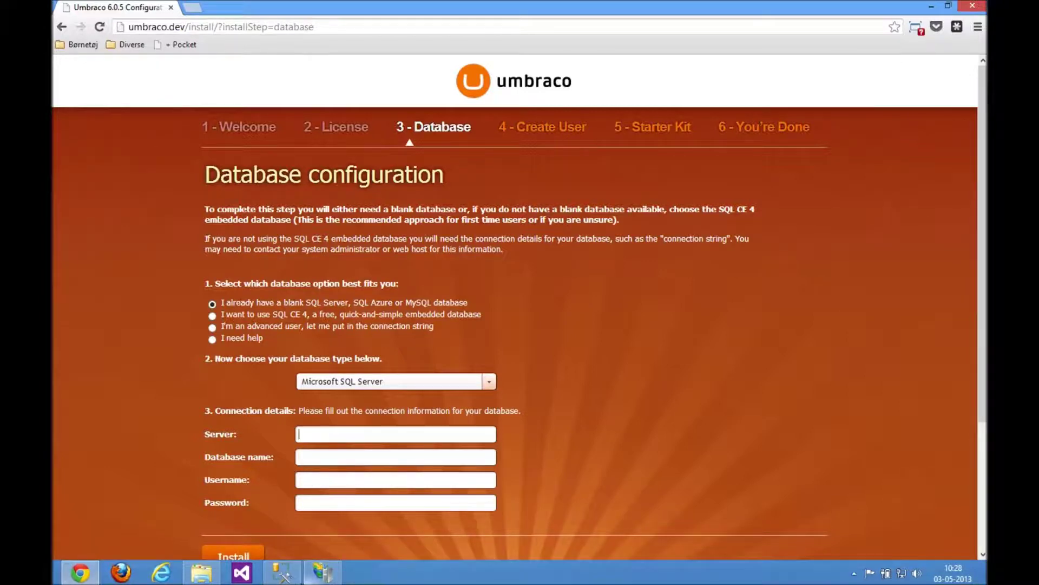
# Create a new database named Umbraco in SQL Server Management Studio.
pyautogui.click(278, 579)
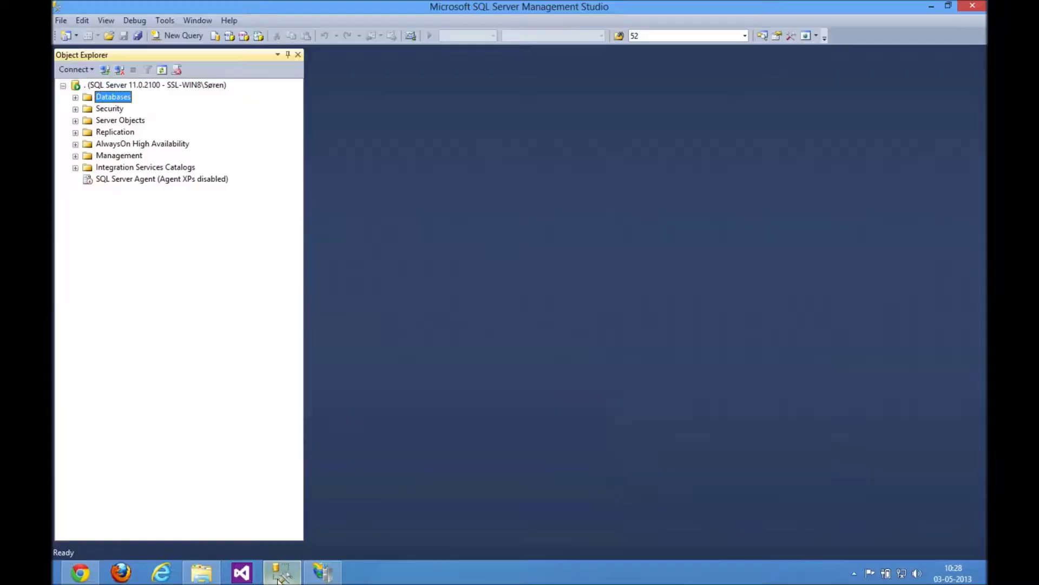
pyautogui.rightClick(113, 100)
pyautogui.click(149, 105)
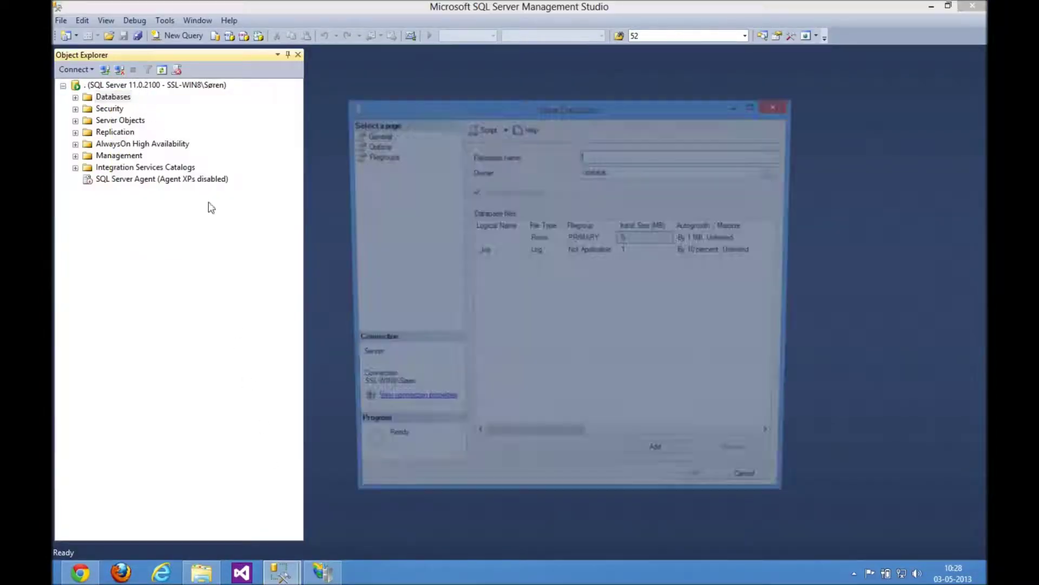
pyautogui.write('Umbraco')
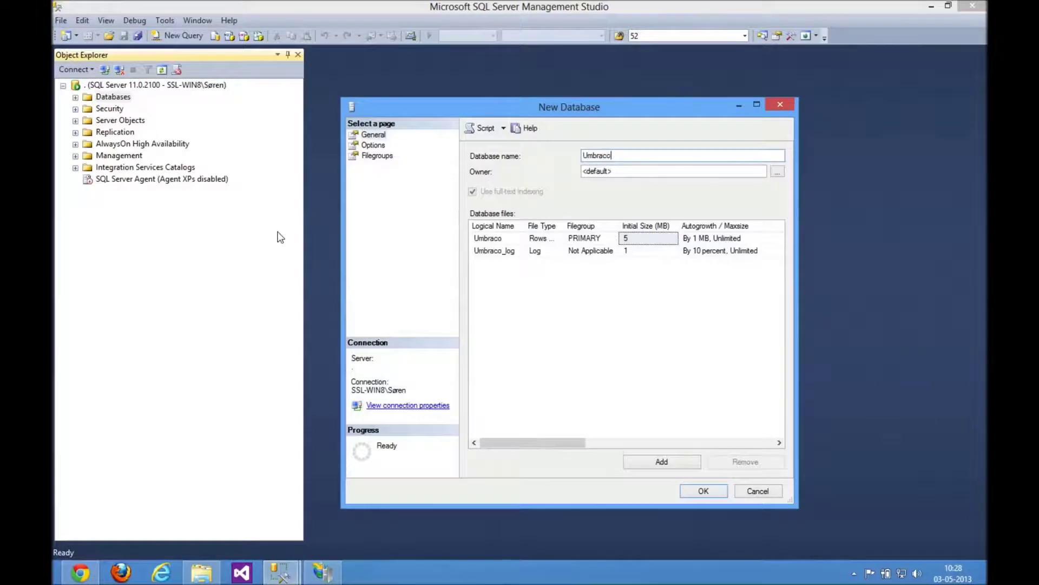
pyautogui.press('Return')
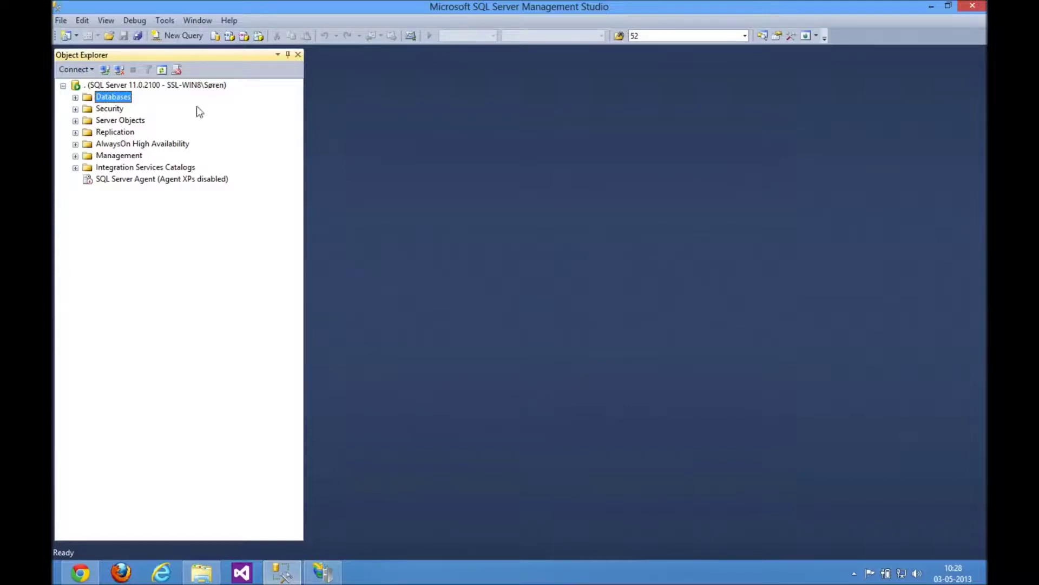
# Confirm the umbraco login exists under Security > Logins, then return to the installer.
pyautogui.click(76, 108)
pyautogui.click(87, 121)
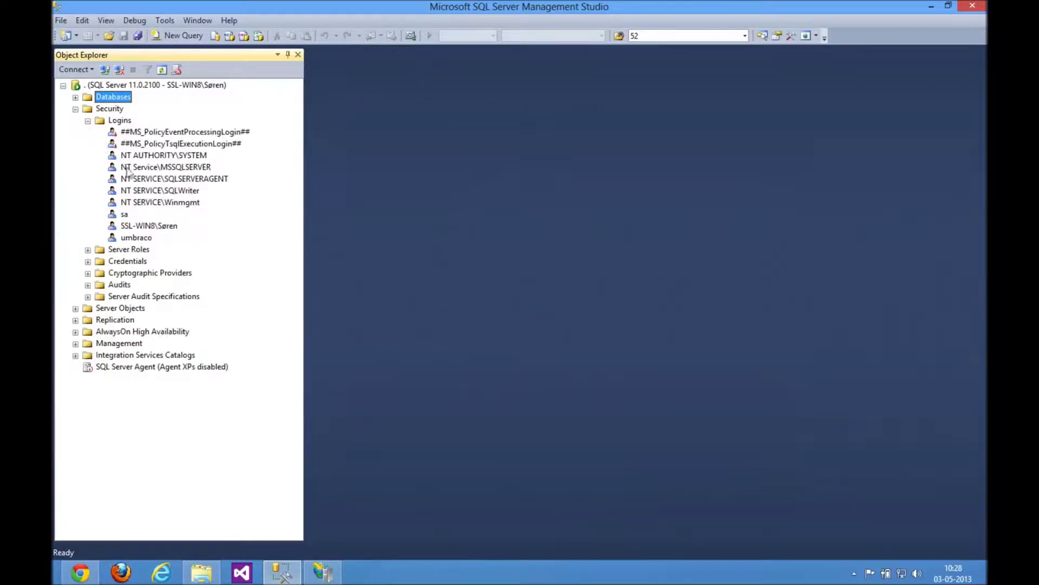
pyautogui.click(137, 237)
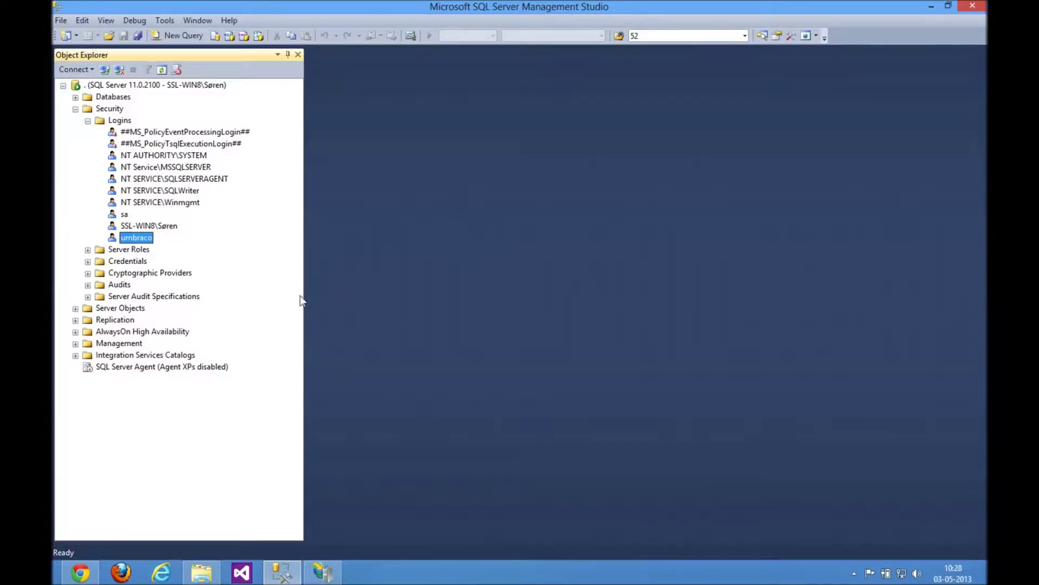
pyautogui.click(92, 569)
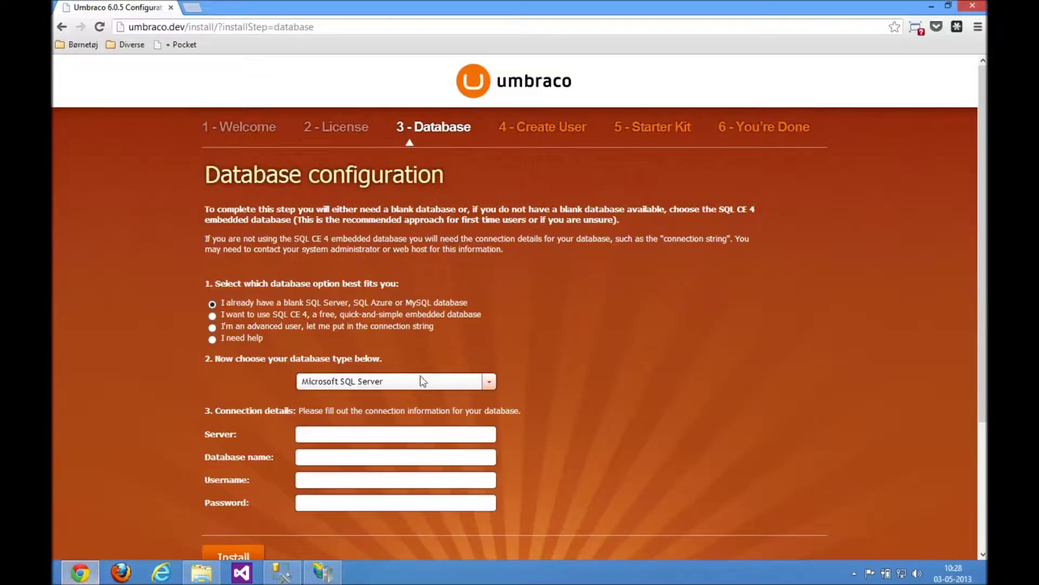
# Enter server (local), database umbraco and username umbraco, then install the database to 100%.
pyautogui.click(337, 433)
pyautogui.write('(local')
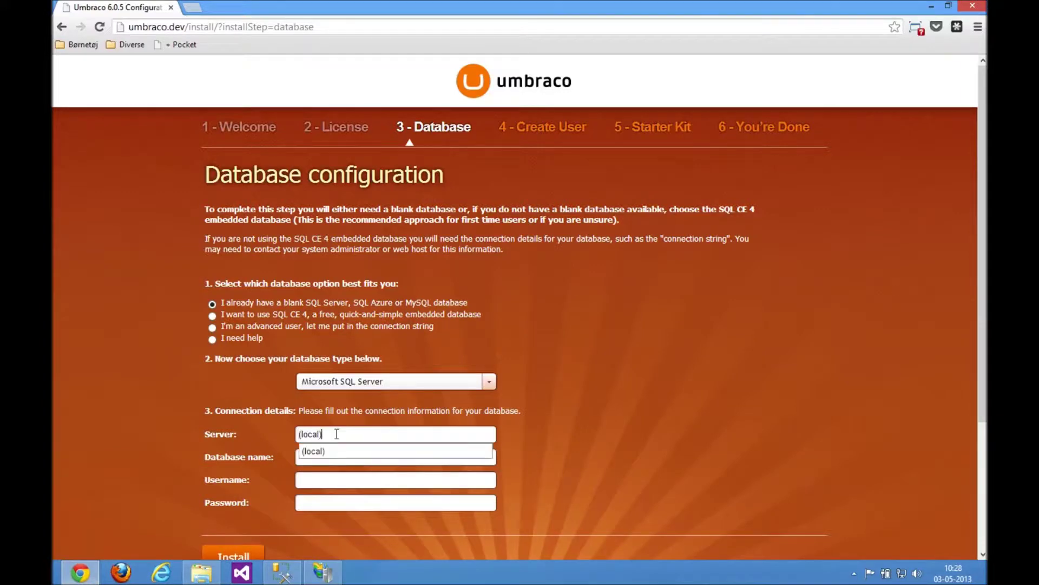
pyautogui.click(349, 503)
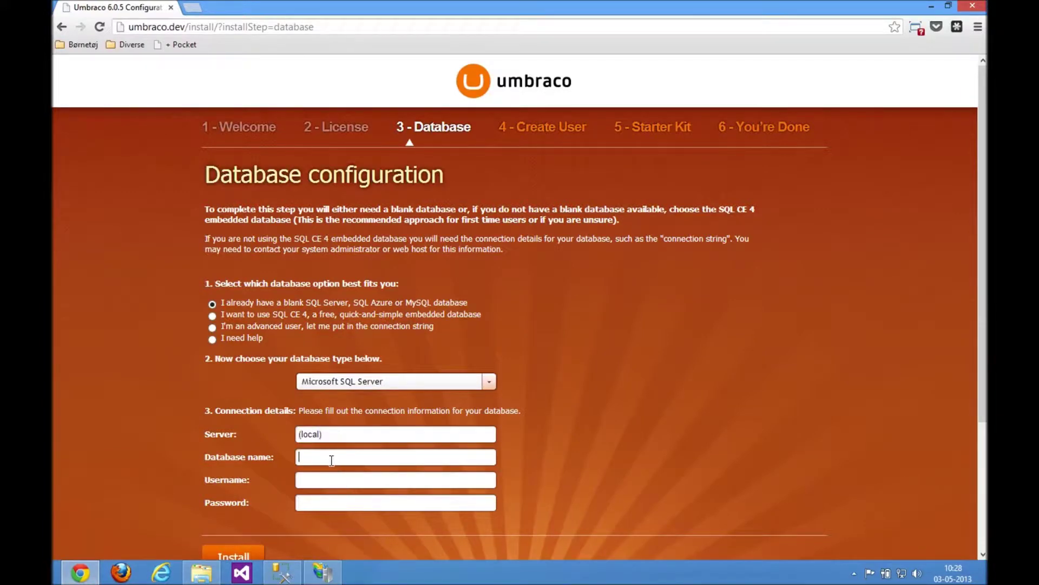
pyautogui.click(332, 460)
pyautogui.write('umbraco')
pyautogui.press('Tab')
pyautogui.write('umb')
pyautogui.press('Tab')
pyautogui.scroll(-3, 233, 472)
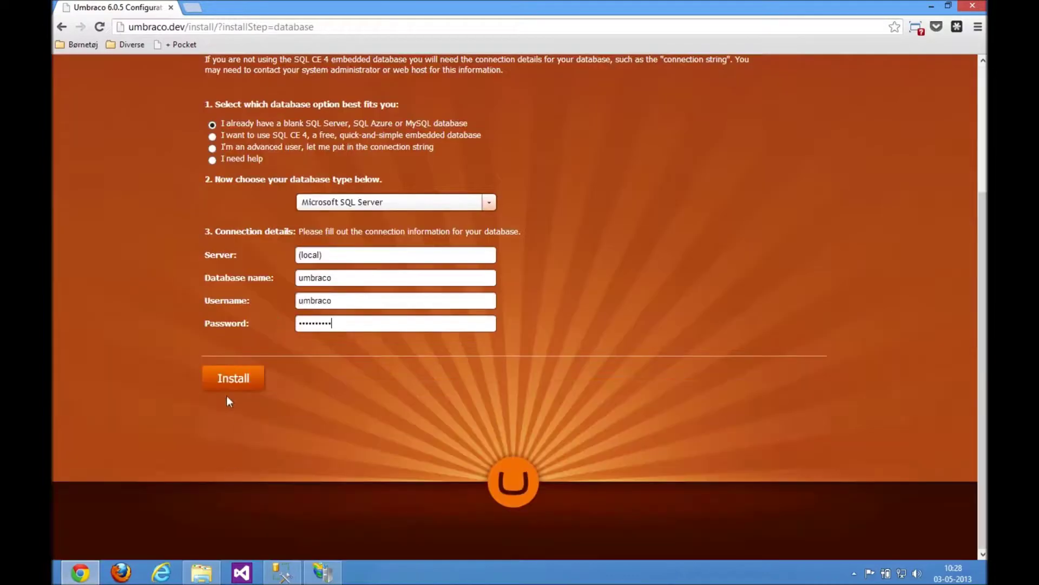
pyautogui.click(230, 376)
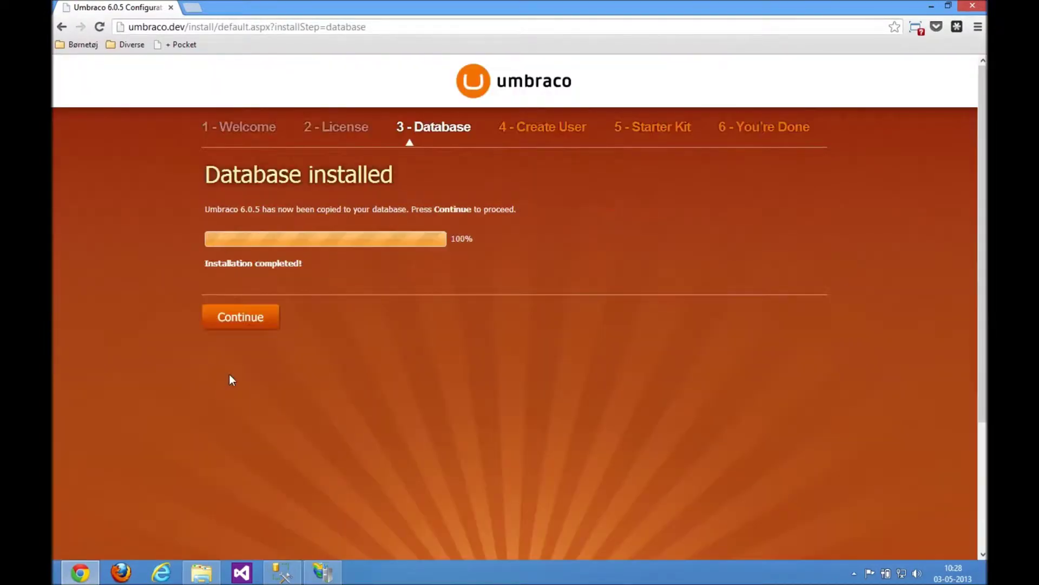
pyautogui.click(252, 317)
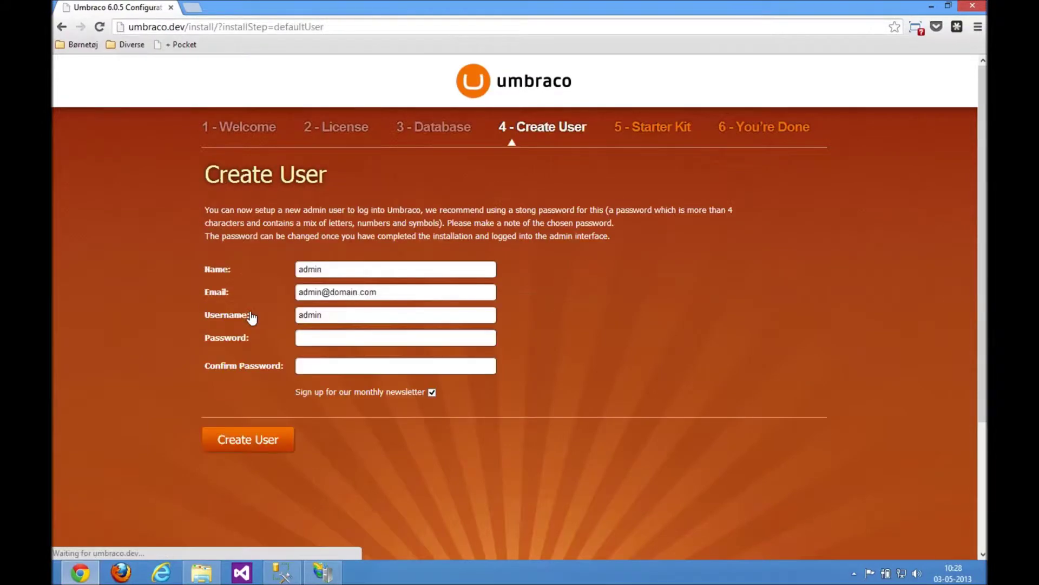
# Enter and confirm the admin user's password, then create the user.
pyautogui.click(342, 343)
pyautogui.write('a')
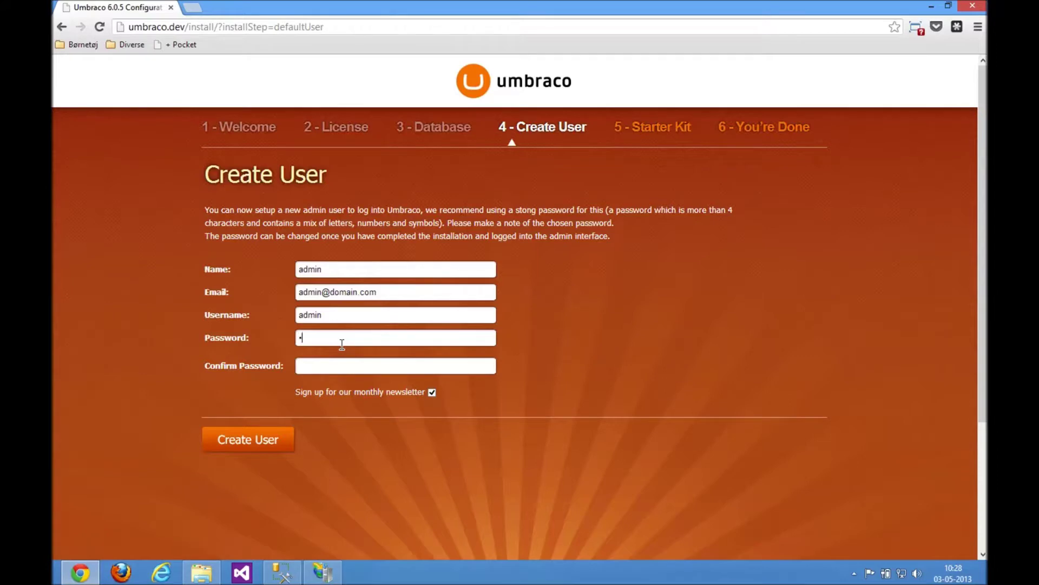
pyautogui.write('dmin123')
pyautogui.press('Tab')
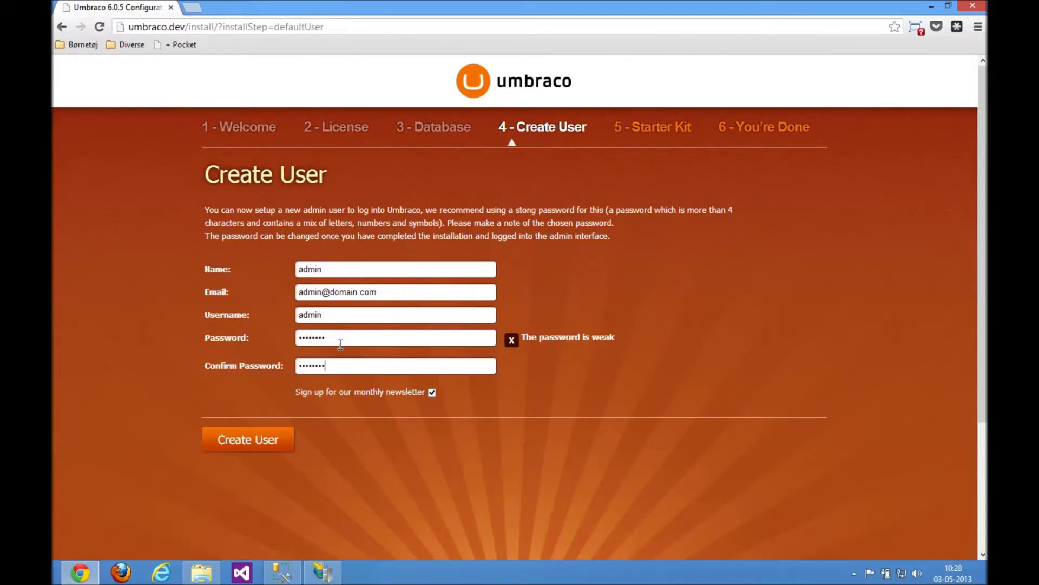
pyautogui.click(248, 441)
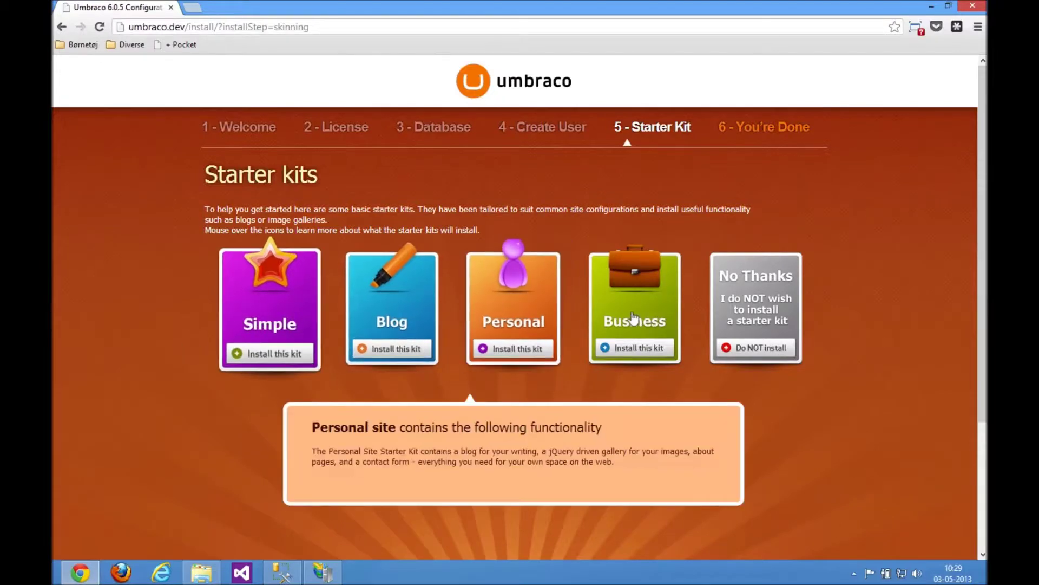
# Skip the starter kit via 'Do NOT install', confirm, then choose 'Set up your new website'.
pyautogui.click(725, 303)
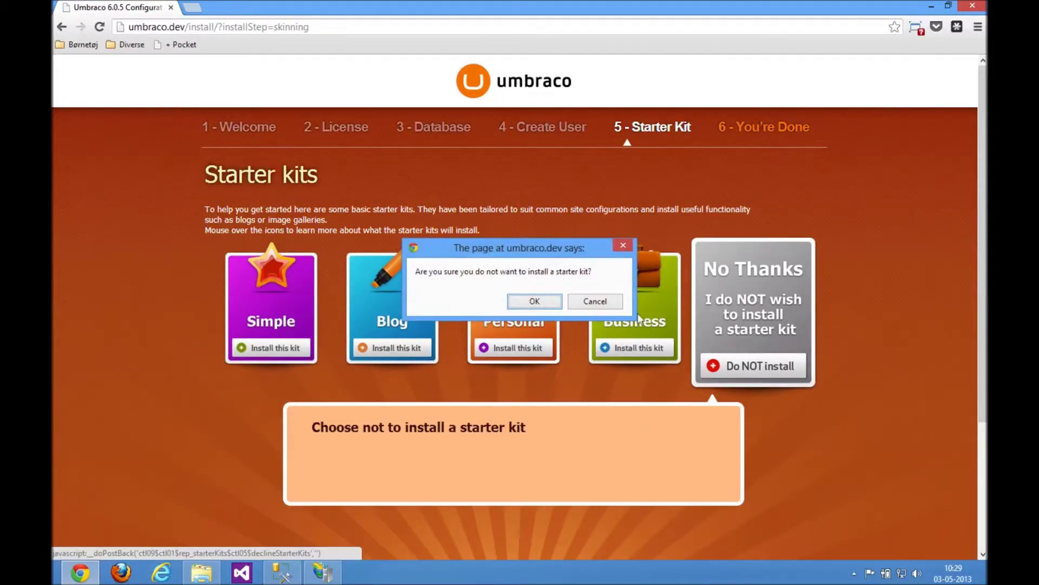
pyautogui.click(535, 301)
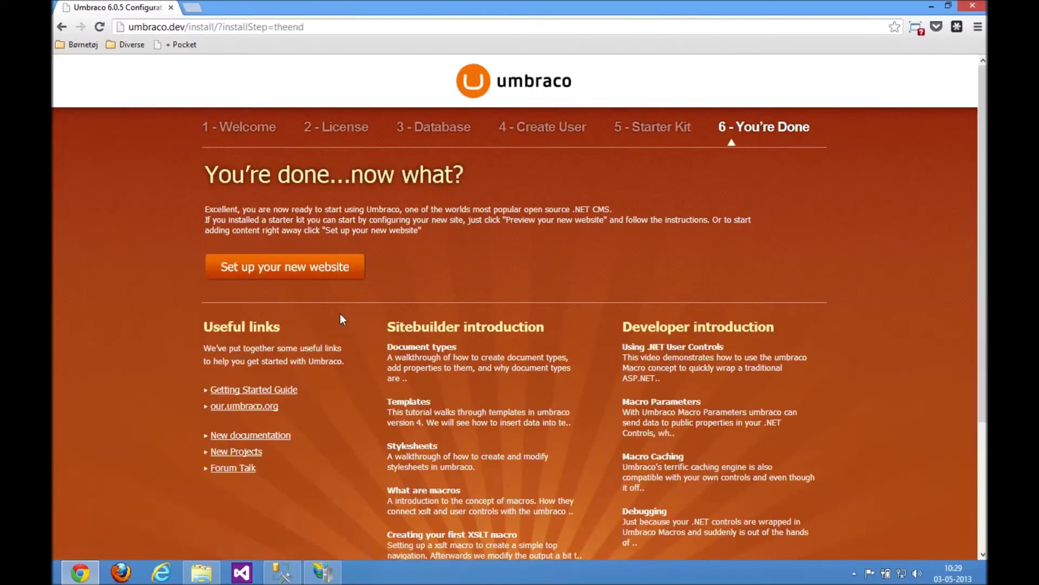
pyautogui.click(340, 282)
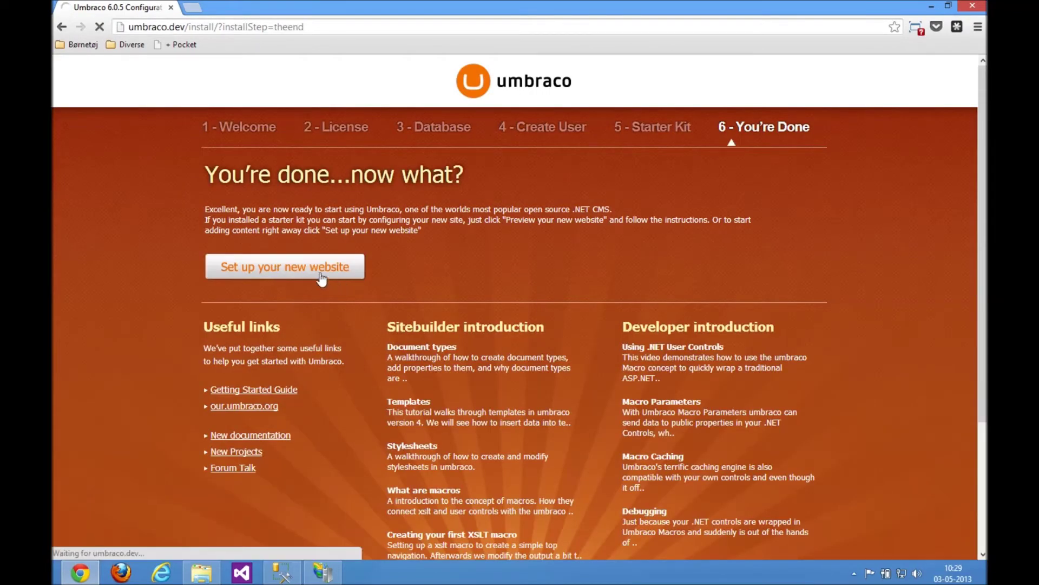